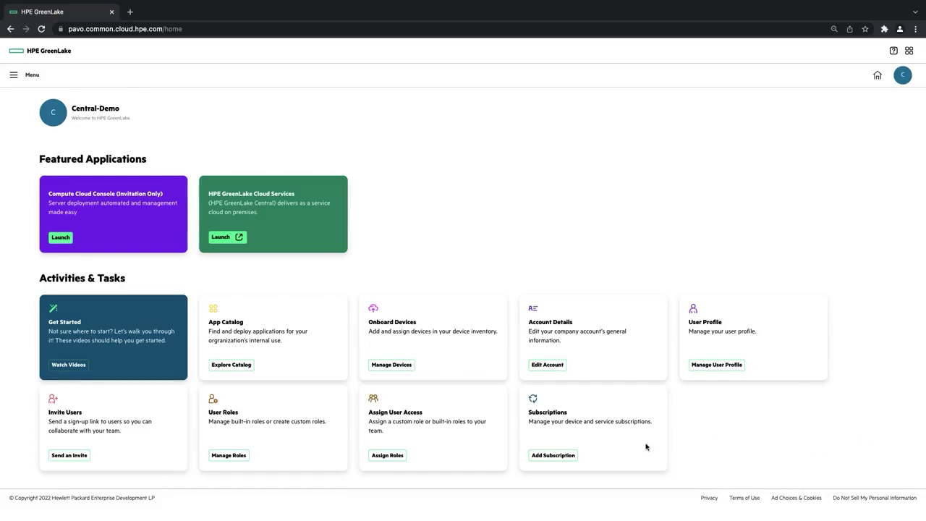
Open the Roles & Permissions page from the User Roles card on the home dashboard
click(232, 456)
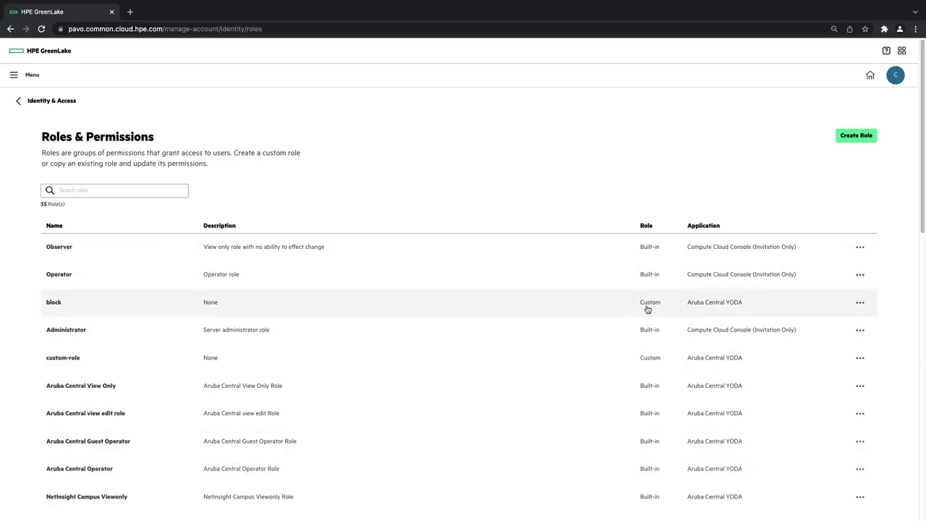
Inspect the custom role 'block', then return to the full roles list
click(611, 307)
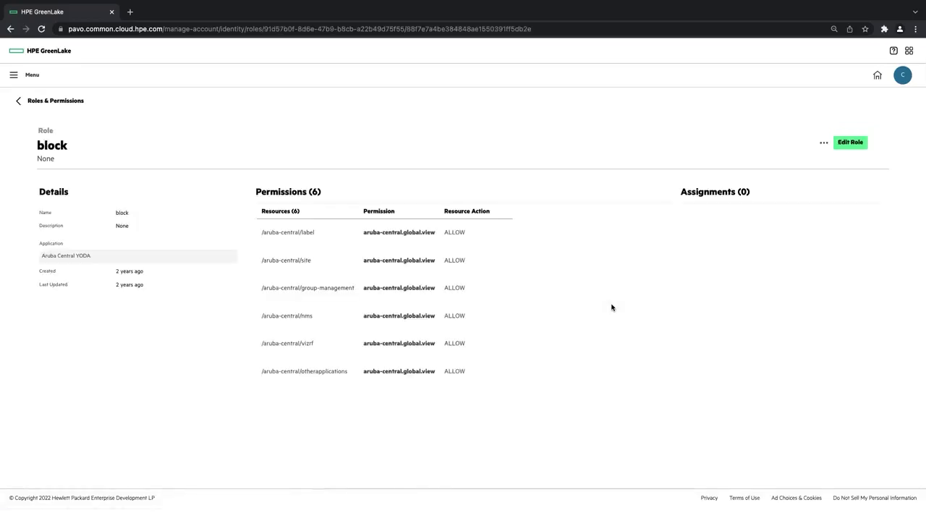
click(64, 101)
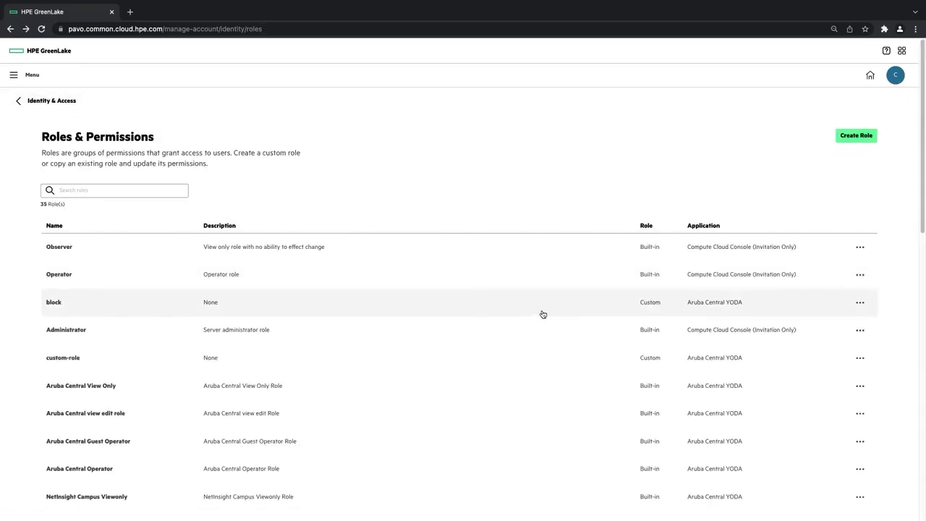
Start a new role named 'Example Custom' with Aruba Central YODA as its application
click(855, 142)
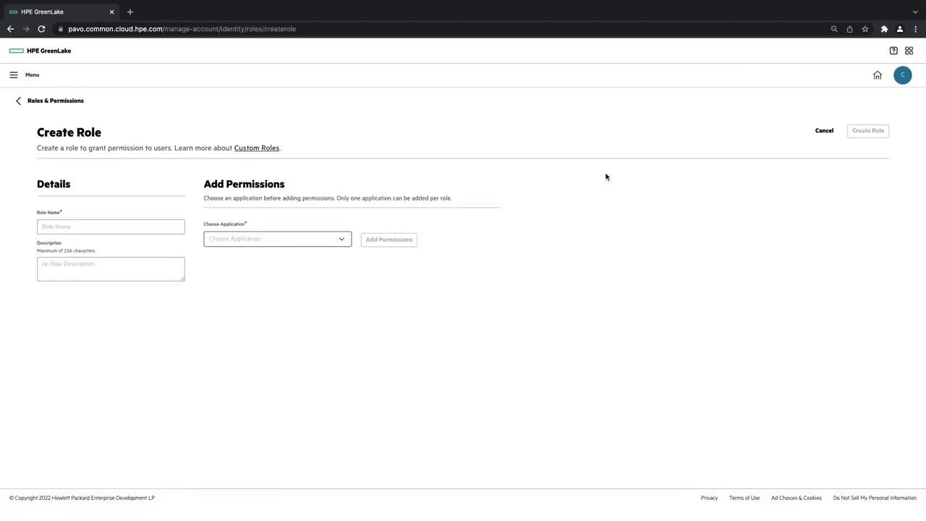
click(151, 222)
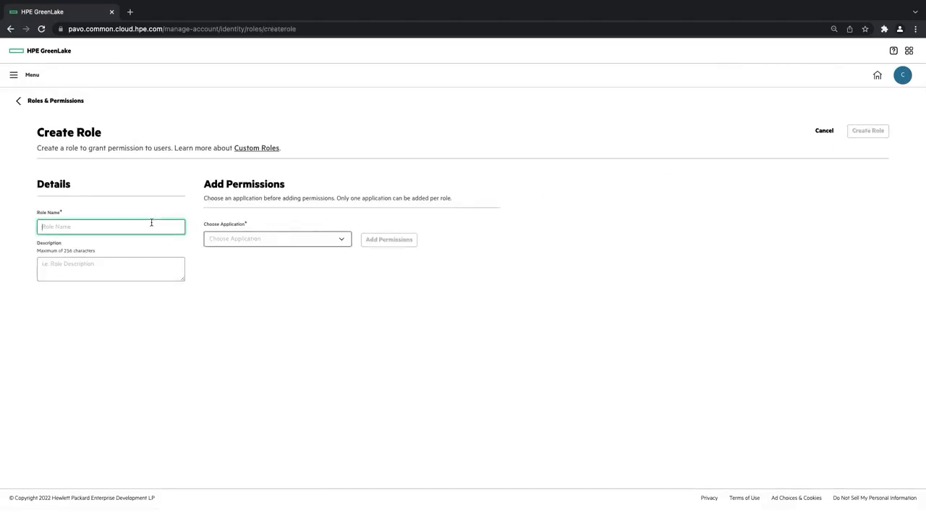
text(Example Custom)
click(236, 245)
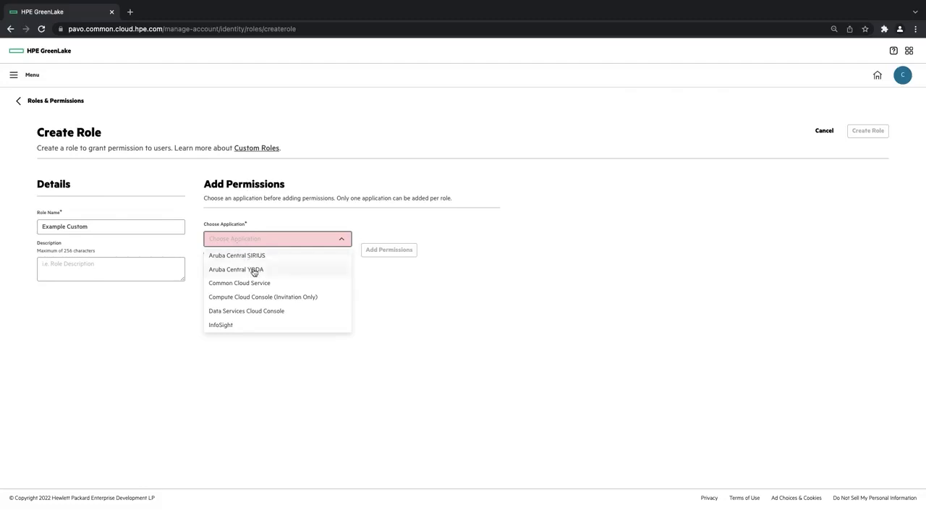
click(253, 269)
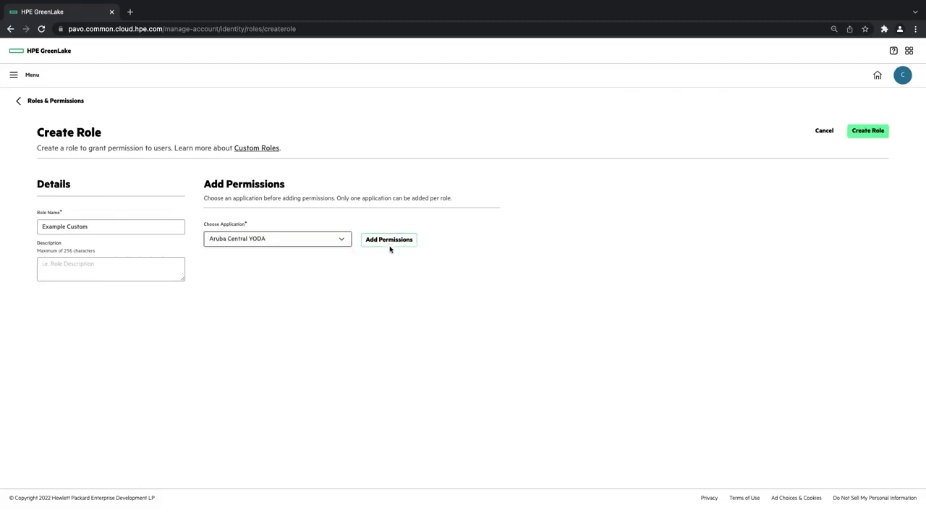
Add Edit permissions for Guest Service and Install Manager to the role
click(395, 244)
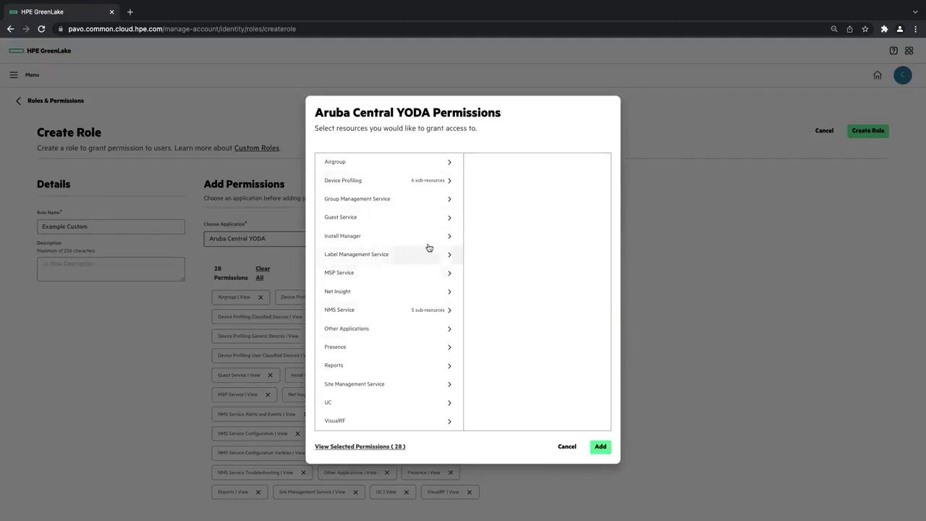
click(425, 219)
click(478, 216)
click(410, 240)
click(483, 214)
click(600, 447)
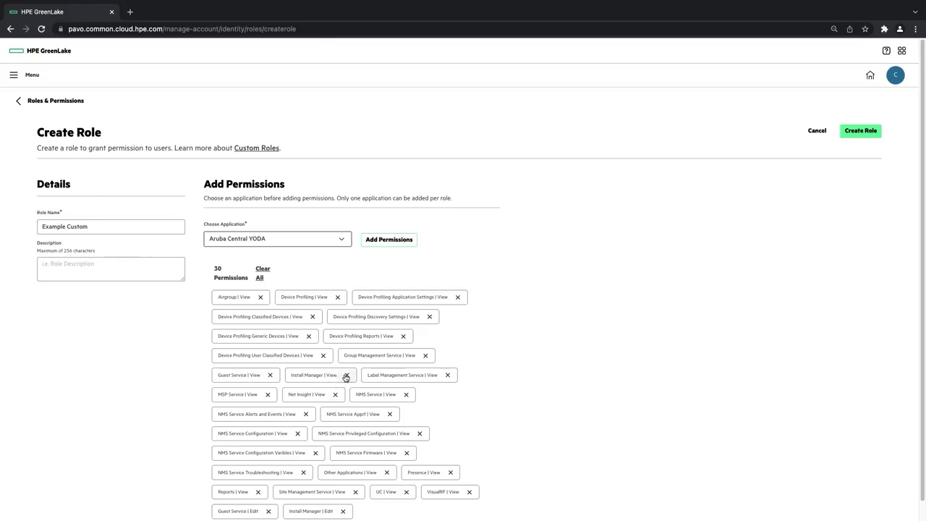
Remove the Guest Service, Install Manager and Label Management Service view permissions
click(270, 376)
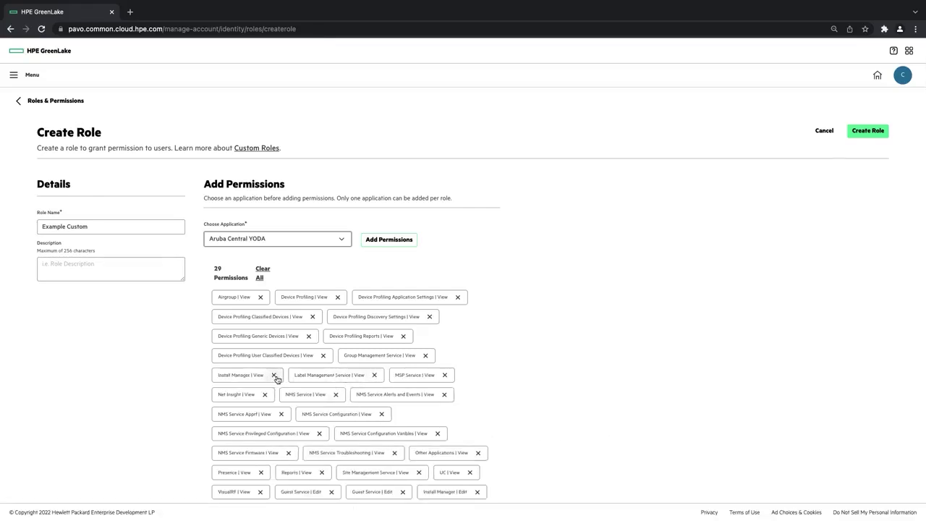
click(275, 375)
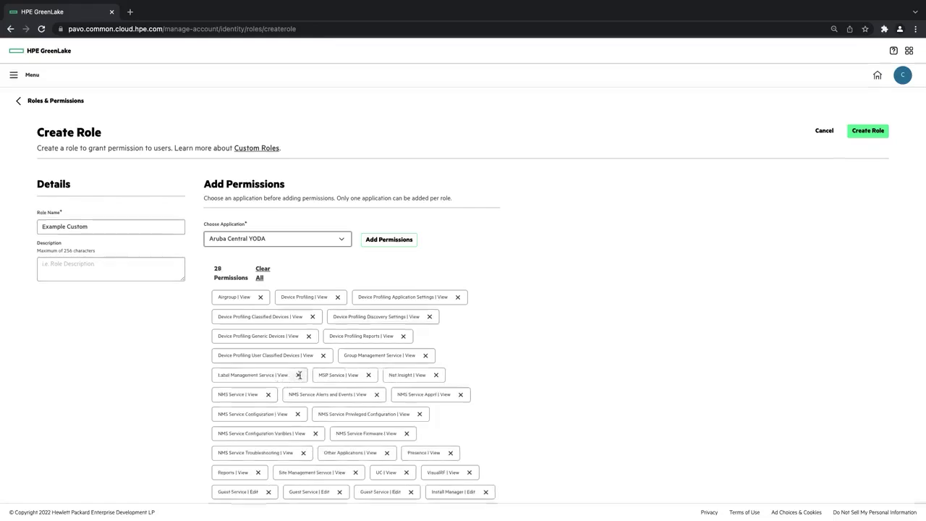
click(299, 375)
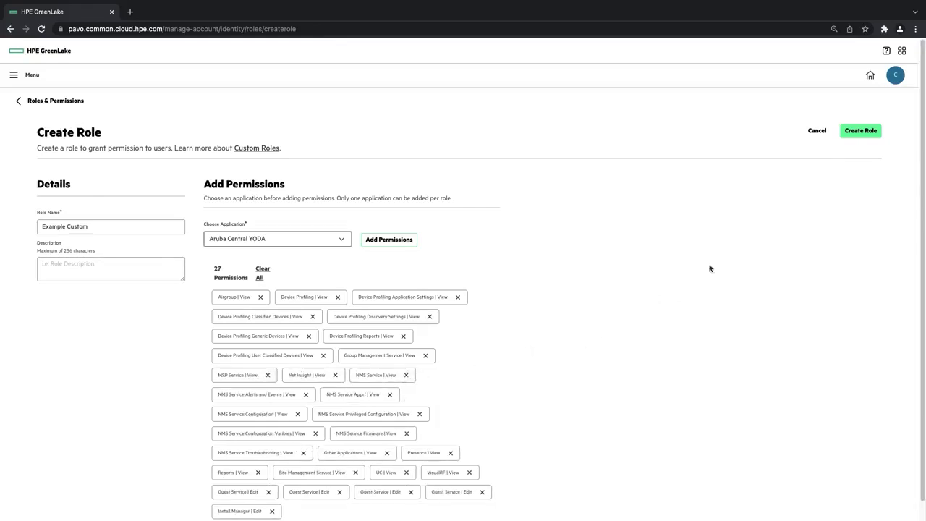
Save the Example Custom role, confirm it in the roles list, and return home
click(861, 131)
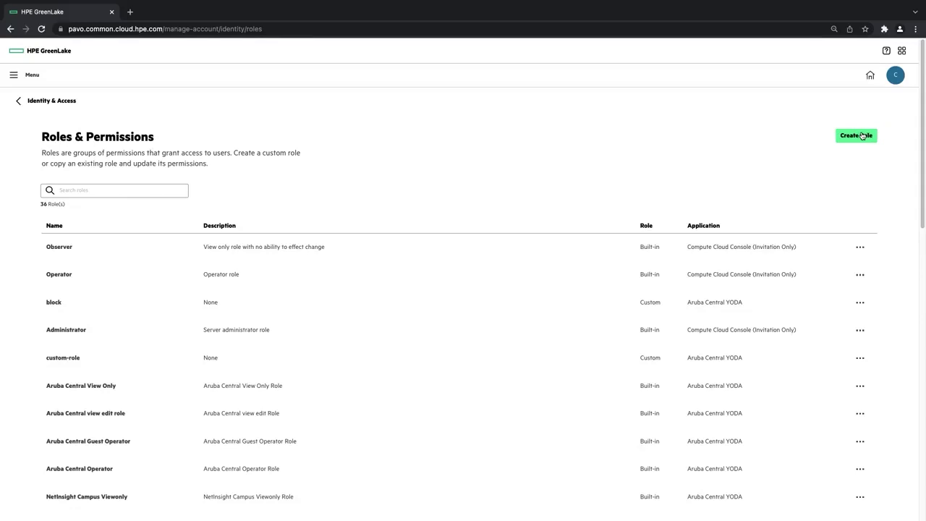
click(98, 191)
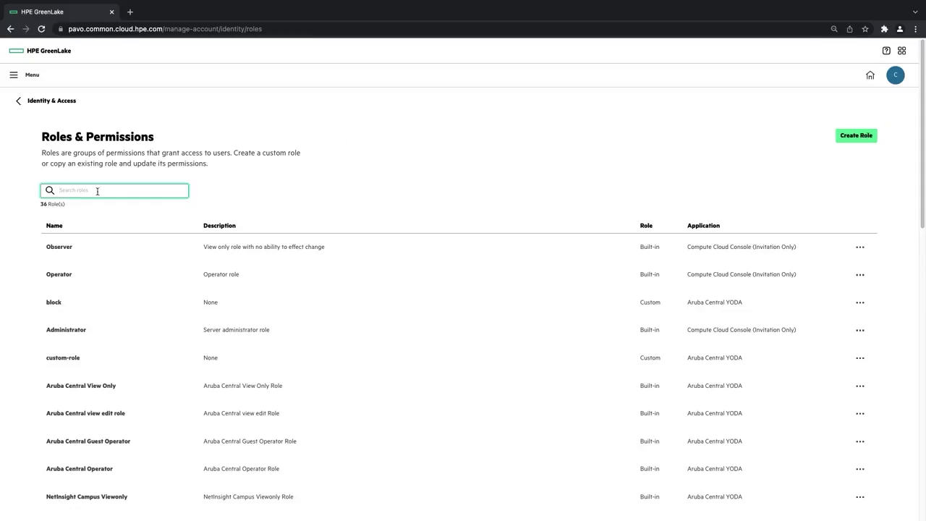
text(Example Custom)
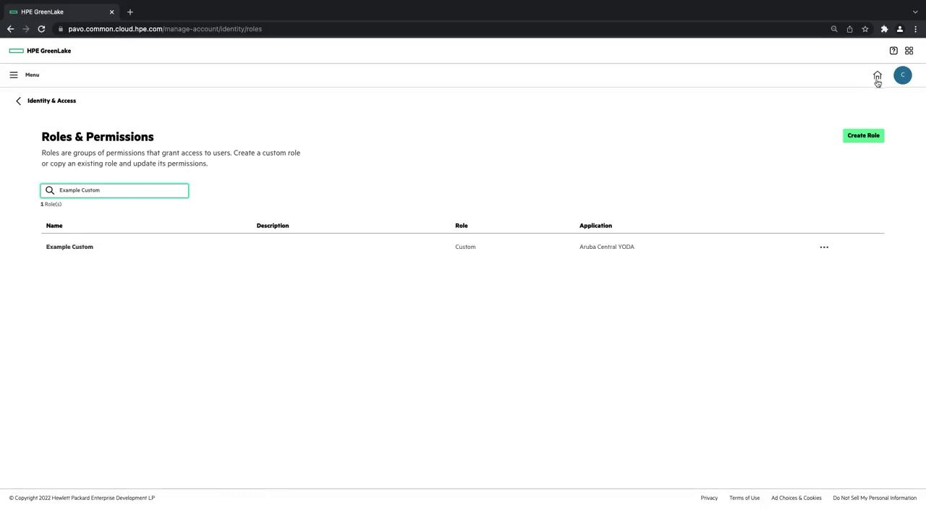
click(878, 77)
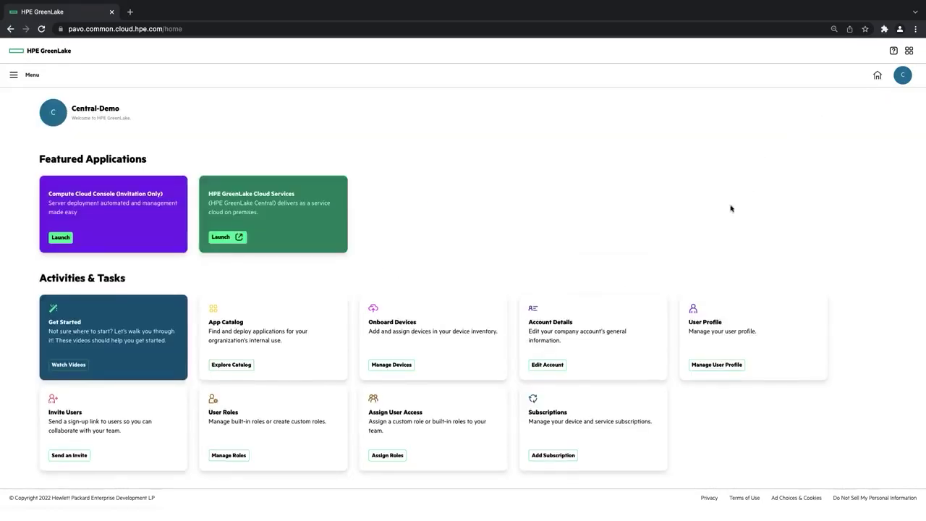
Open the Assignments page from the Assign User Access card
click(395, 456)
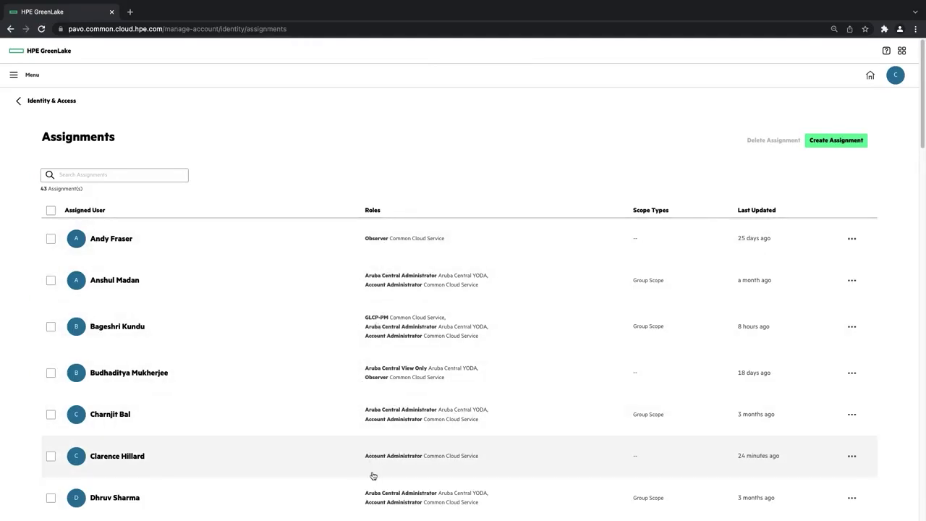
Start an assignment for the user and add the Example Custom (Aruba Central YODA) role
click(821, 143)
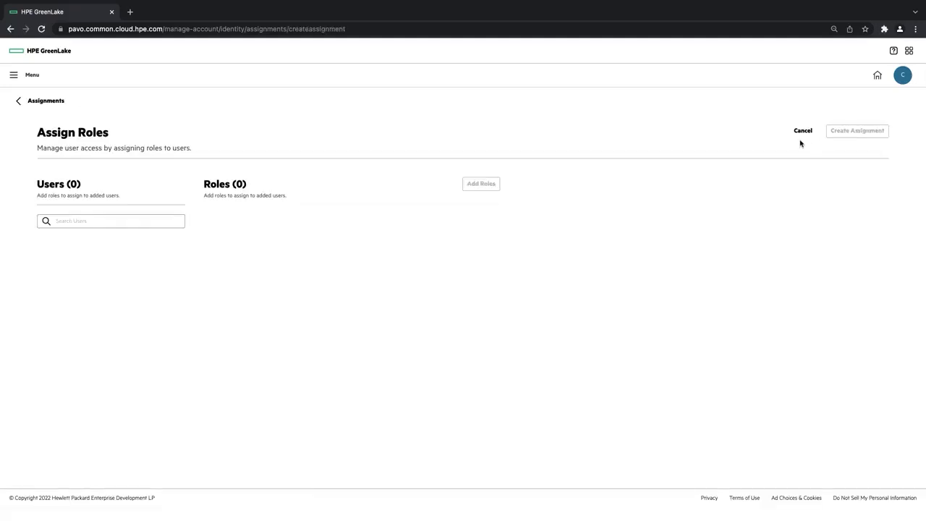
click(138, 225)
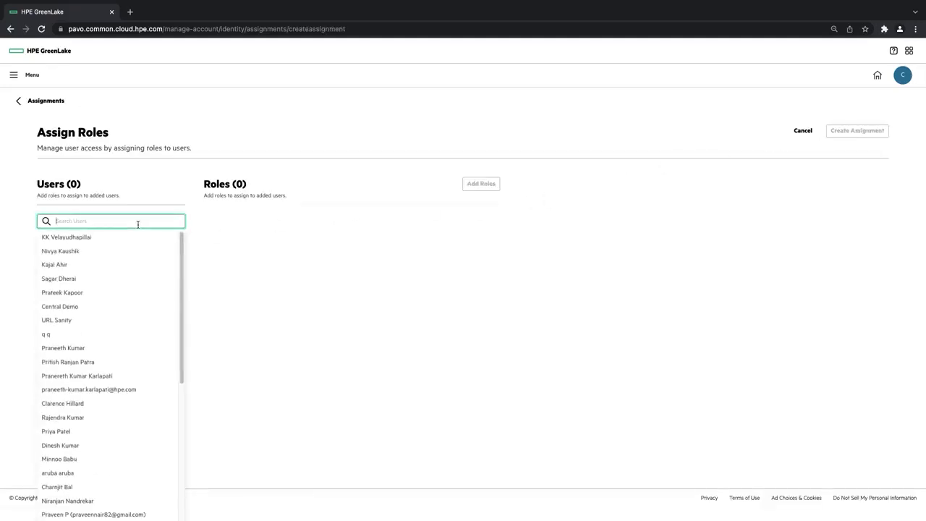
click(87, 405)
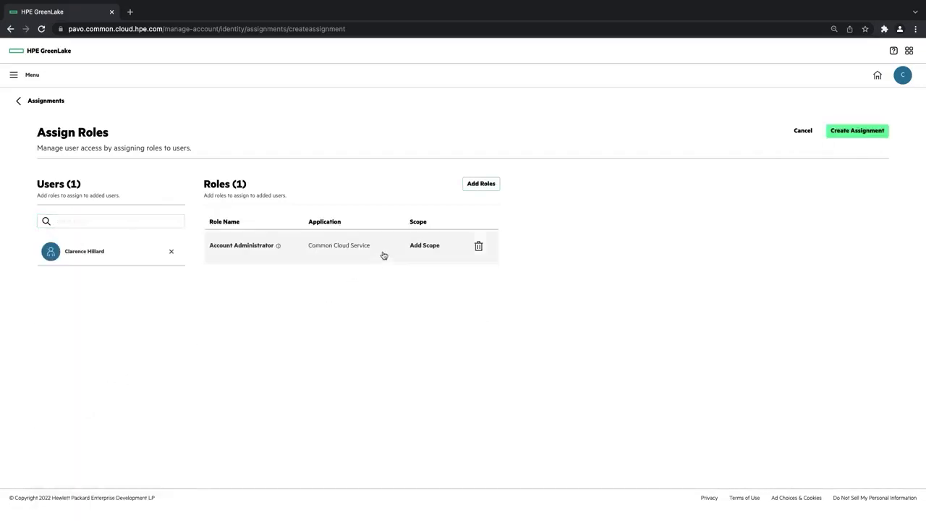
click(482, 184)
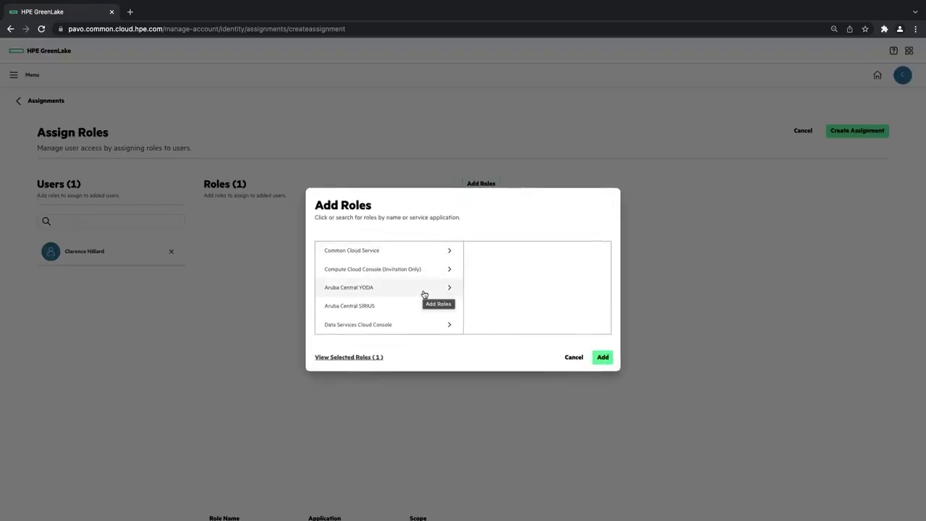
click(424, 294)
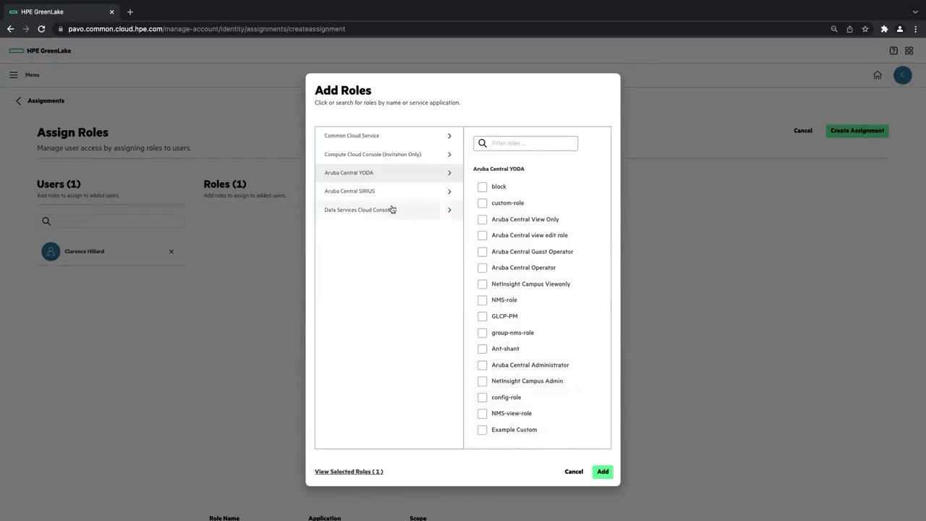
click(483, 432)
click(605, 472)
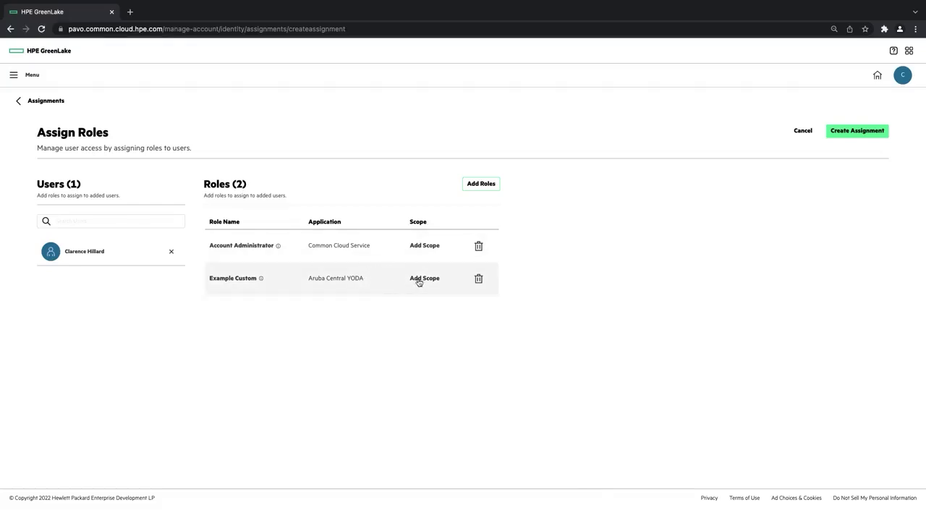
Scope Example Custom to allgroups under US West > Central_Yoda > Group Scope and save the assignment
click(419, 282)
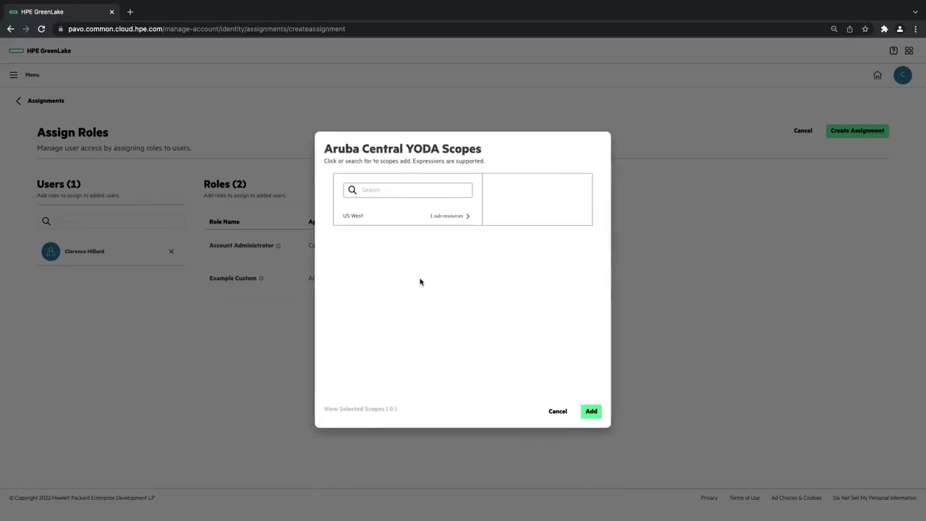
click(430, 217)
click(423, 231)
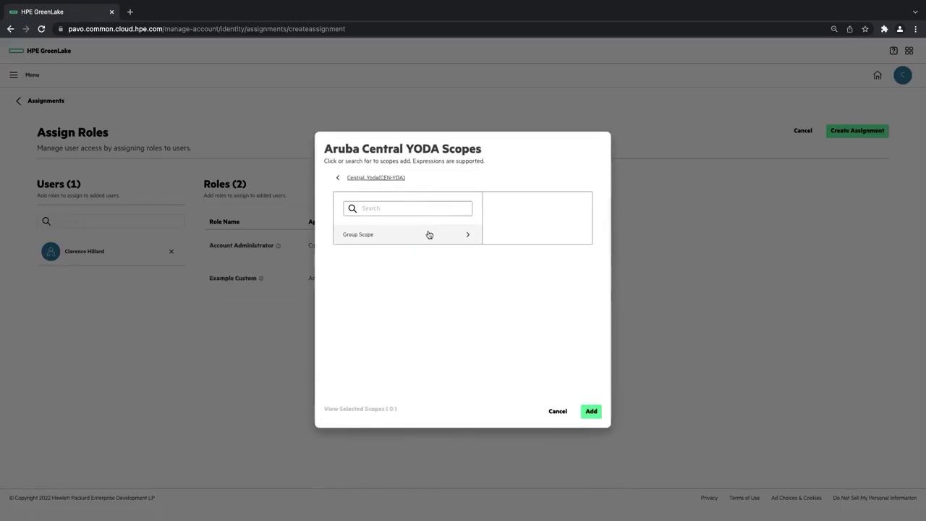
click(424, 236)
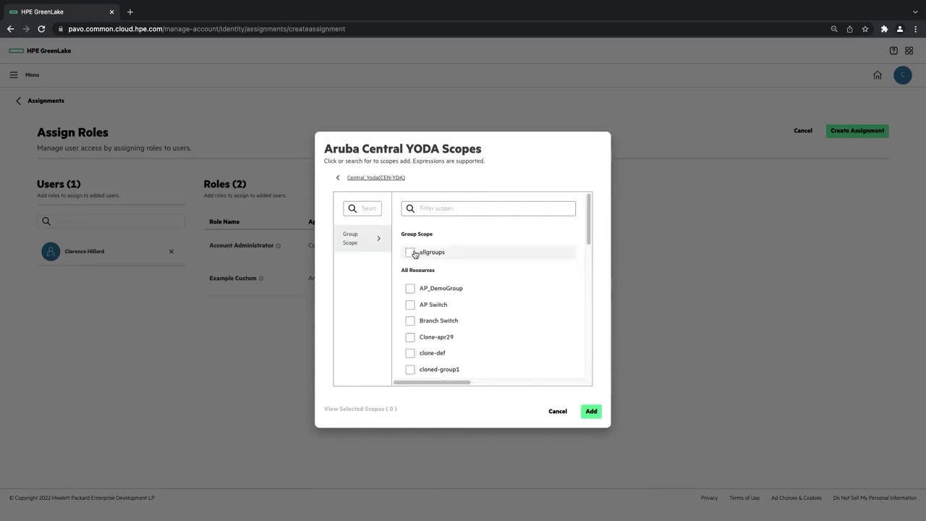
click(410, 252)
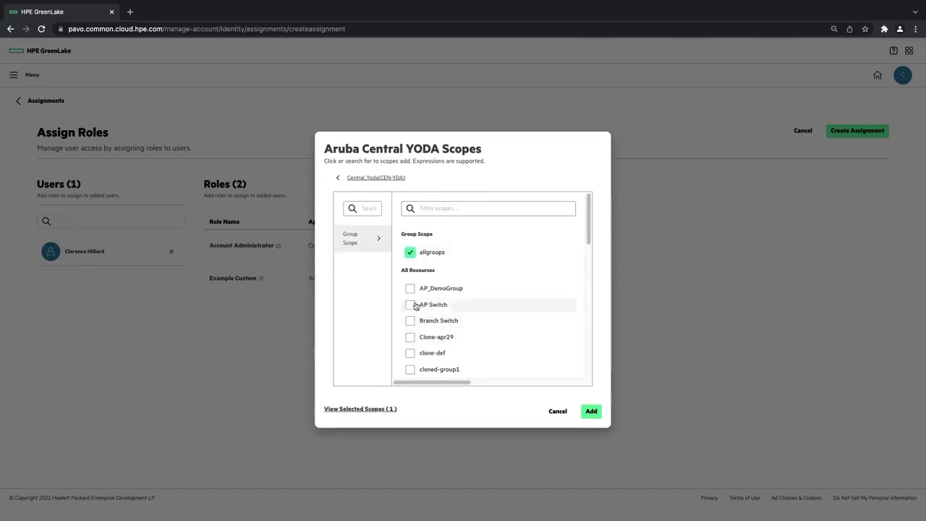
click(591, 411)
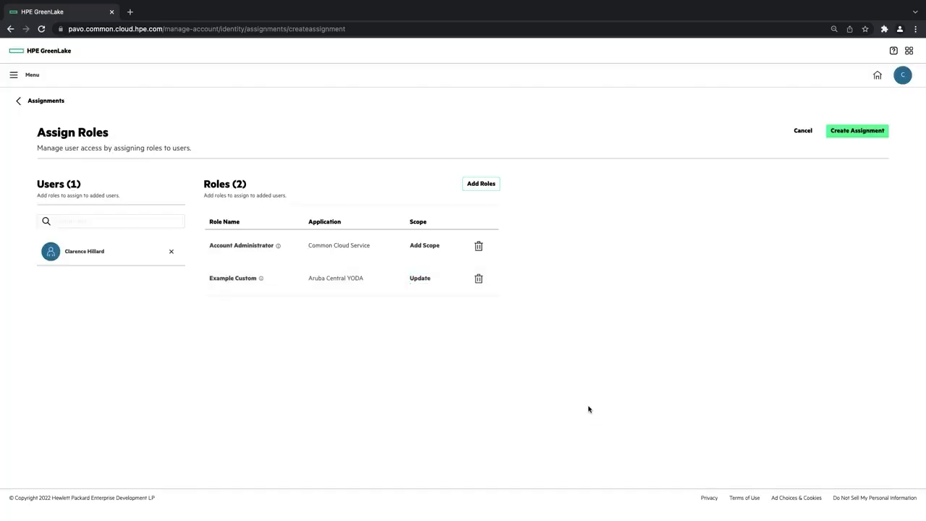
click(850, 137)
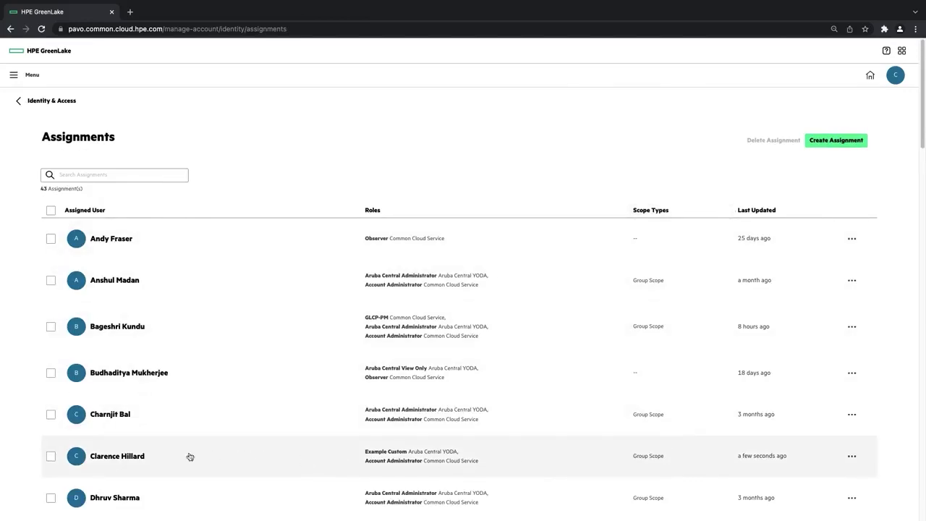
Open the details page of the user's new assignment
click(50, 456)
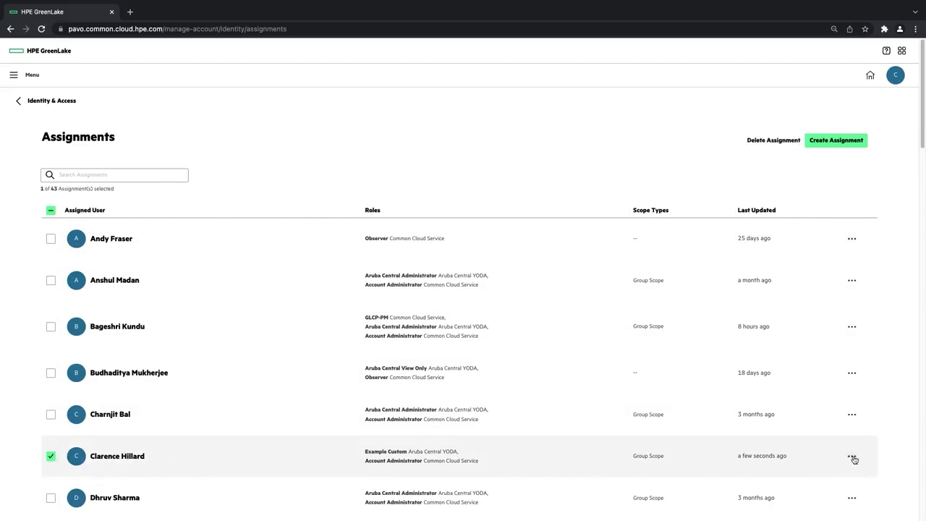
click(853, 457)
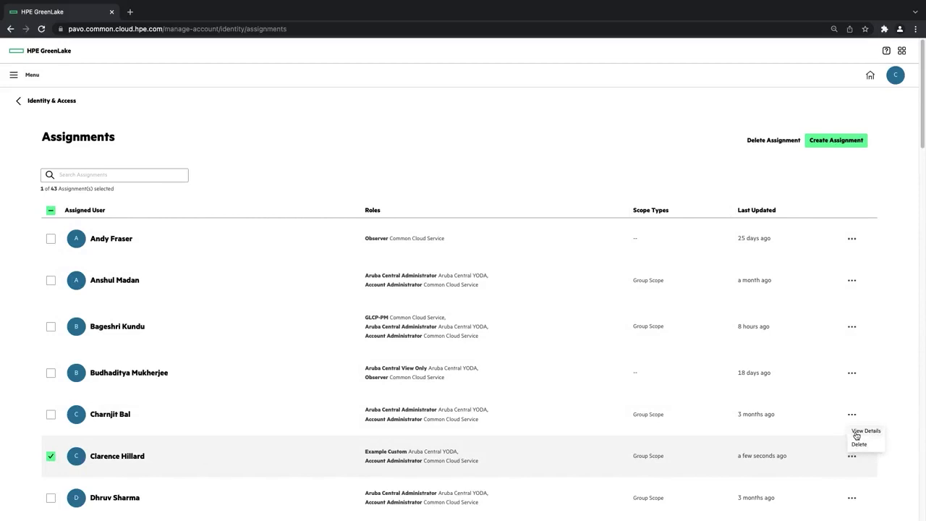
click(856, 432)
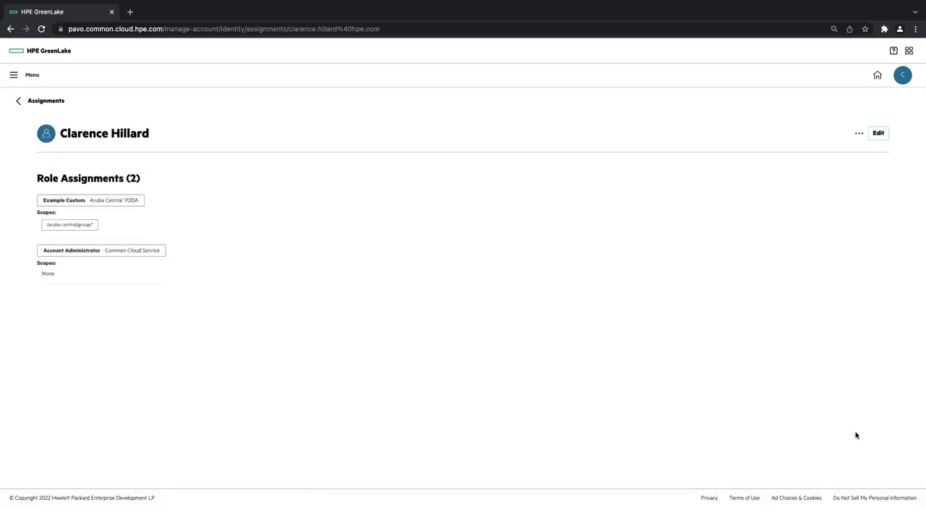
Edit the assignment to delete the Example Custom role and save the update
click(878, 137)
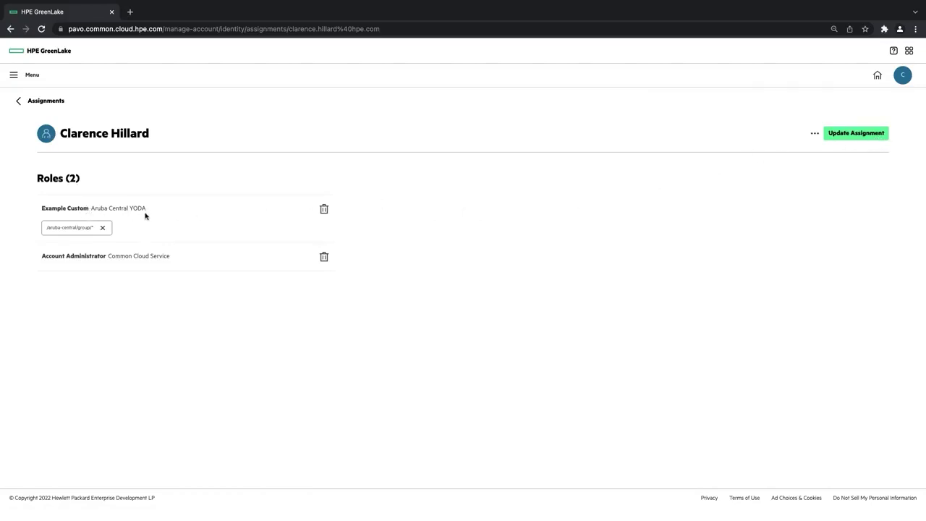
click(324, 210)
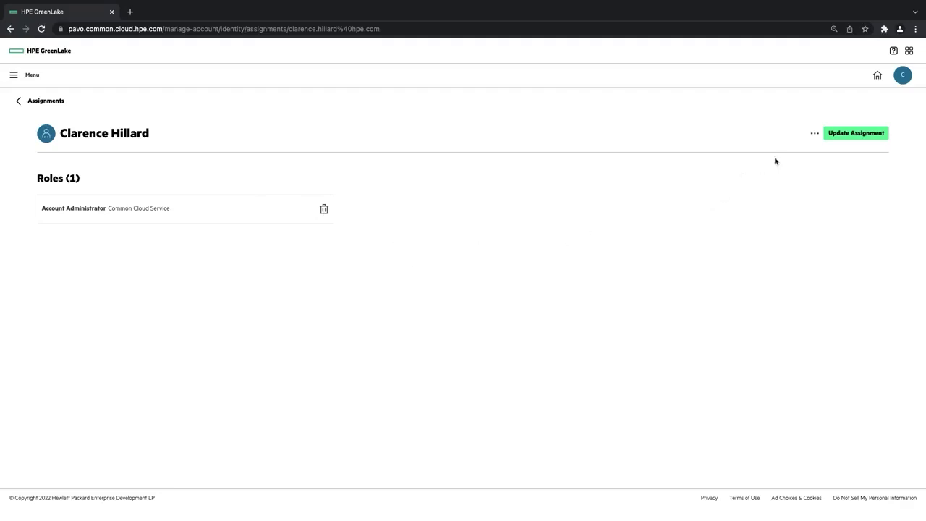
click(858, 137)
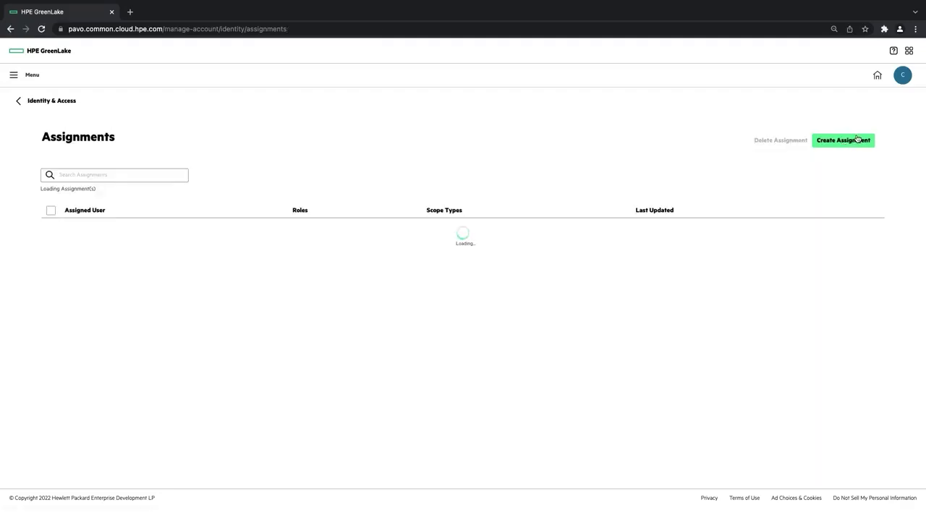